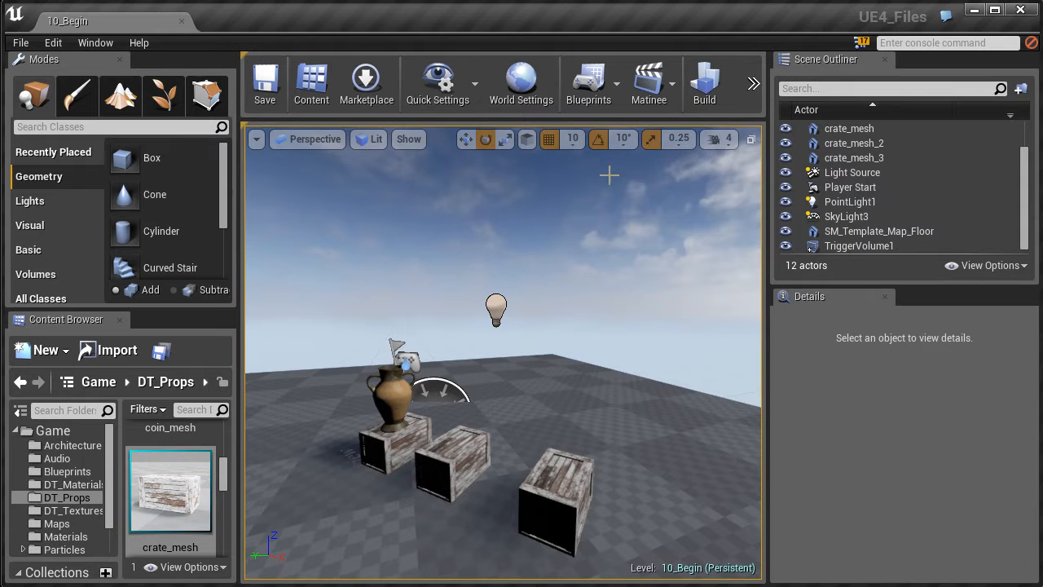
Add a new Matinee to the level and dock its editor window beside the 10_Begin level
click(662, 92)
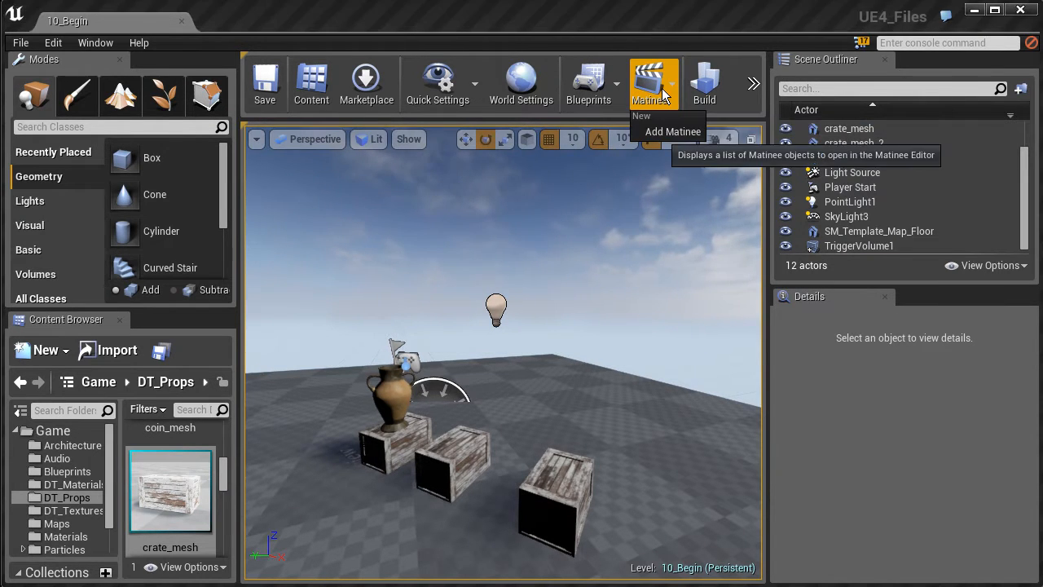
click(668, 132)
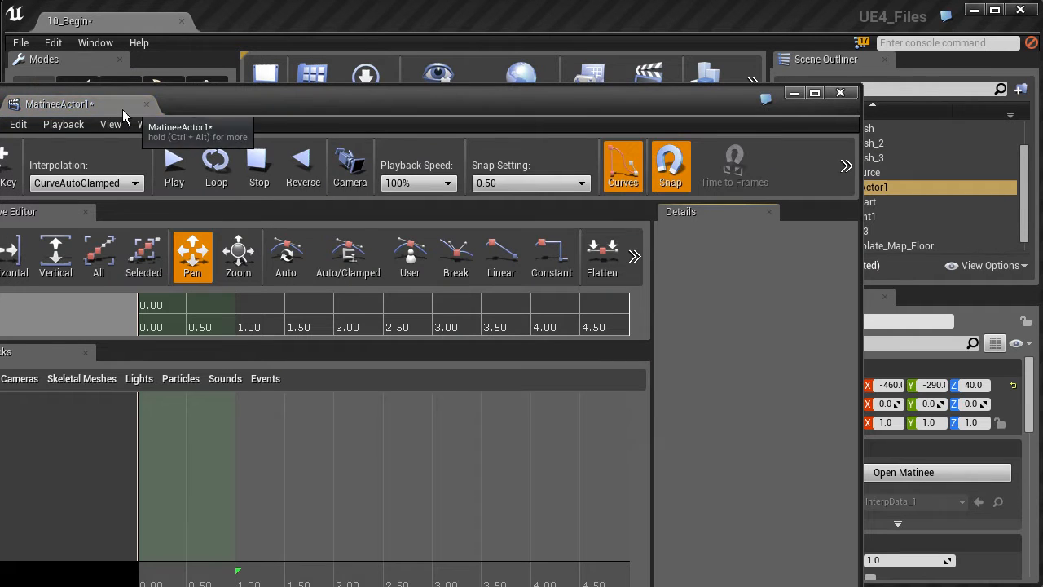
drag(155, 114, 238, 20)
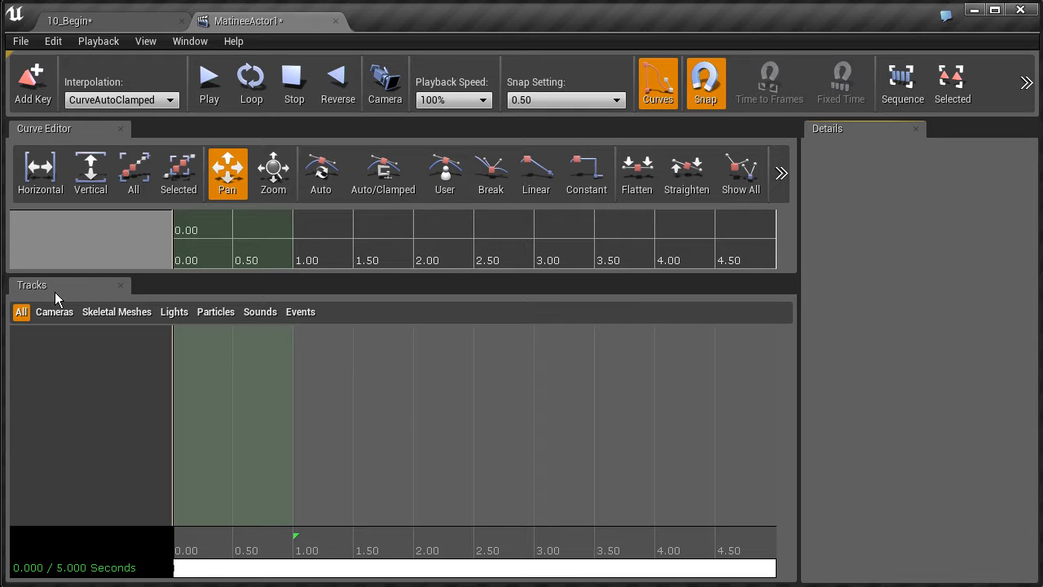
Add a new camera group named Camera01 to the Matinee tracks
right_click(61, 342)
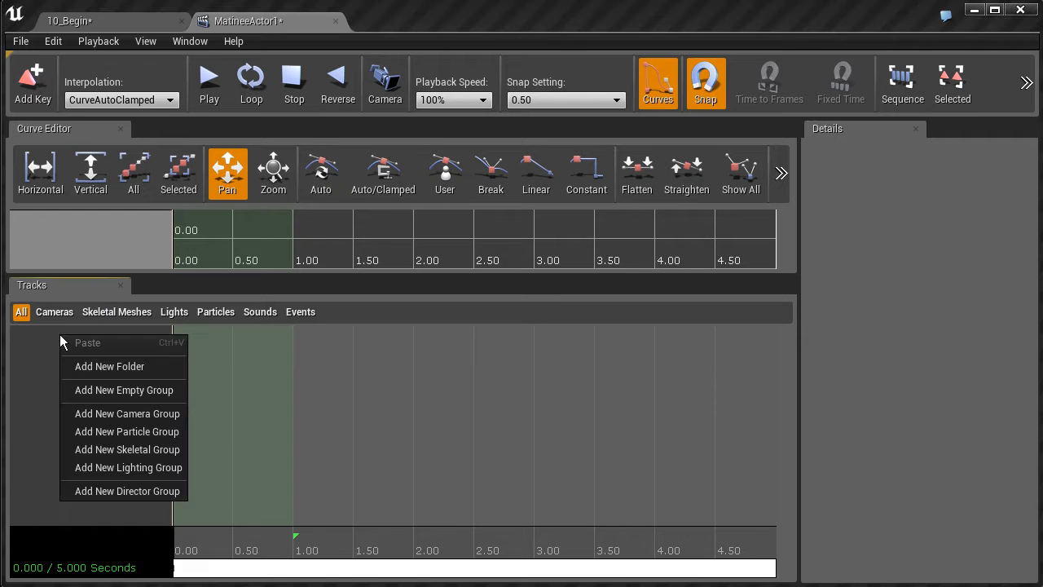
click(132, 412)
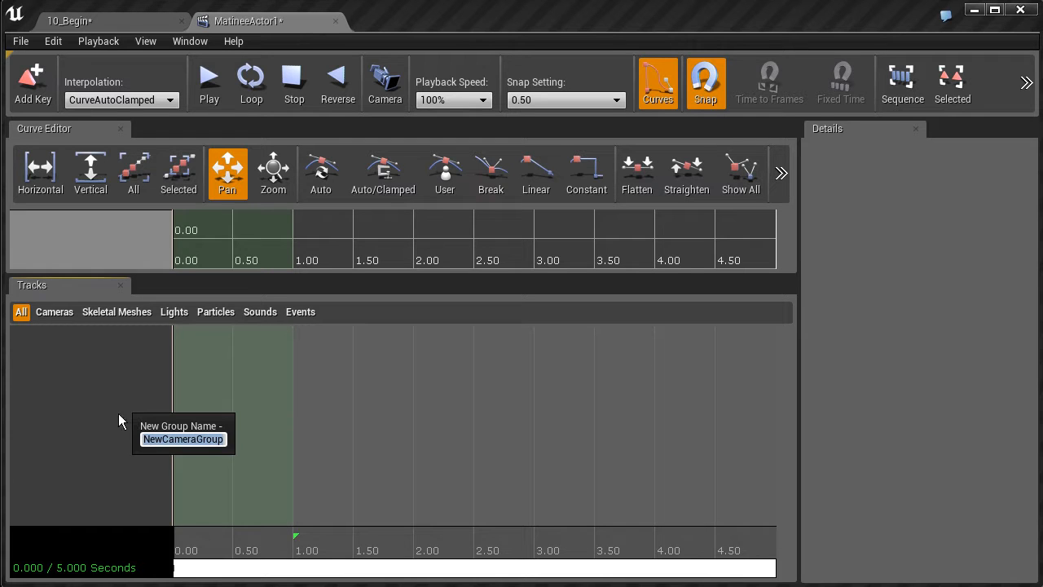
text(Camera01)
key(Return)
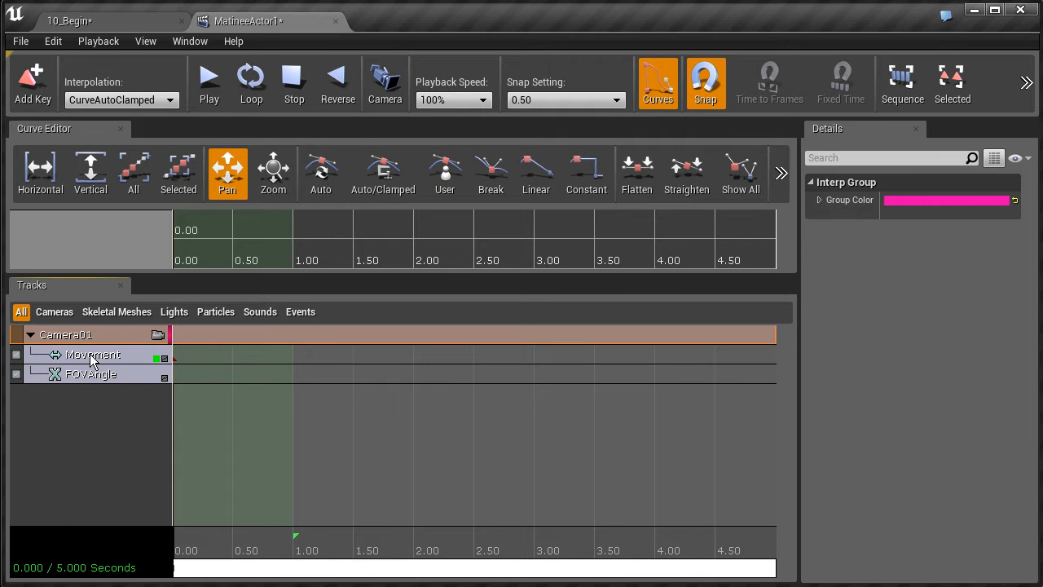
Add a second key at 1.00 s to Camera01's Movement track
click(94, 356)
drag(468, 570, 414, 568)
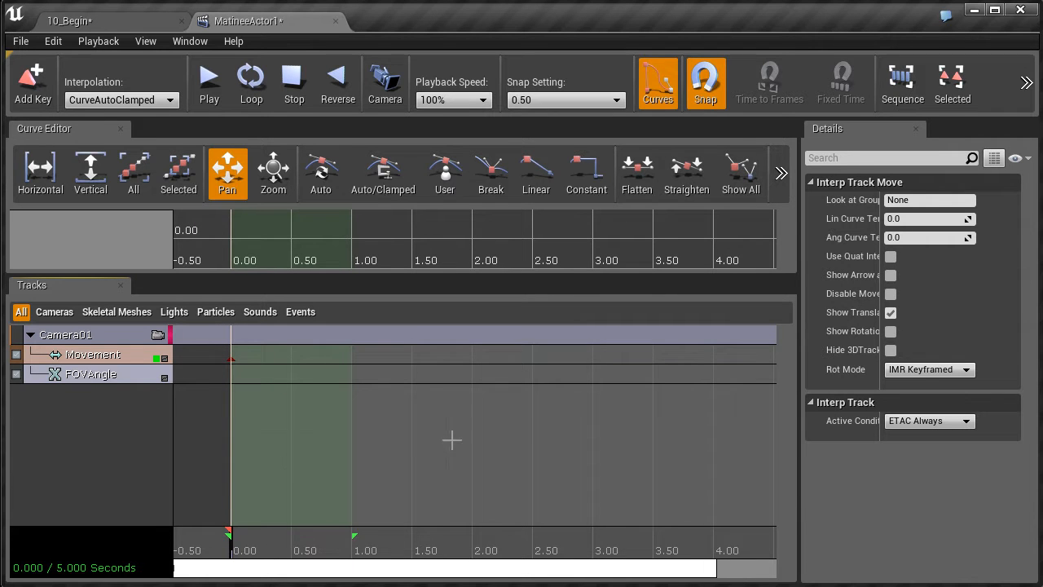
drag(316, 577, 317, 552)
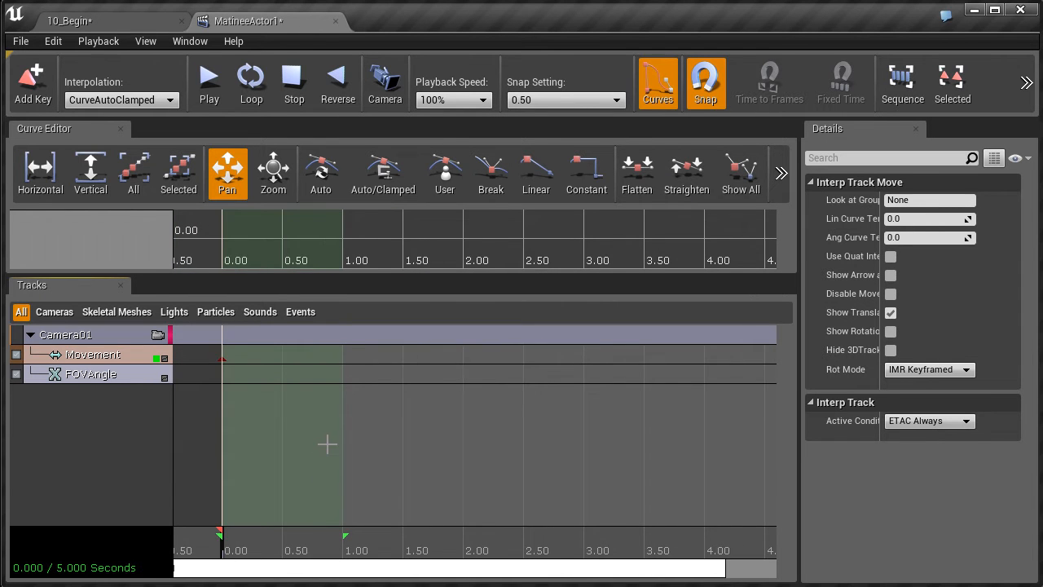
scroll(326, 448, down, 3)
scroll(328, 451, up, 2)
scroll(327, 451, down, 1)
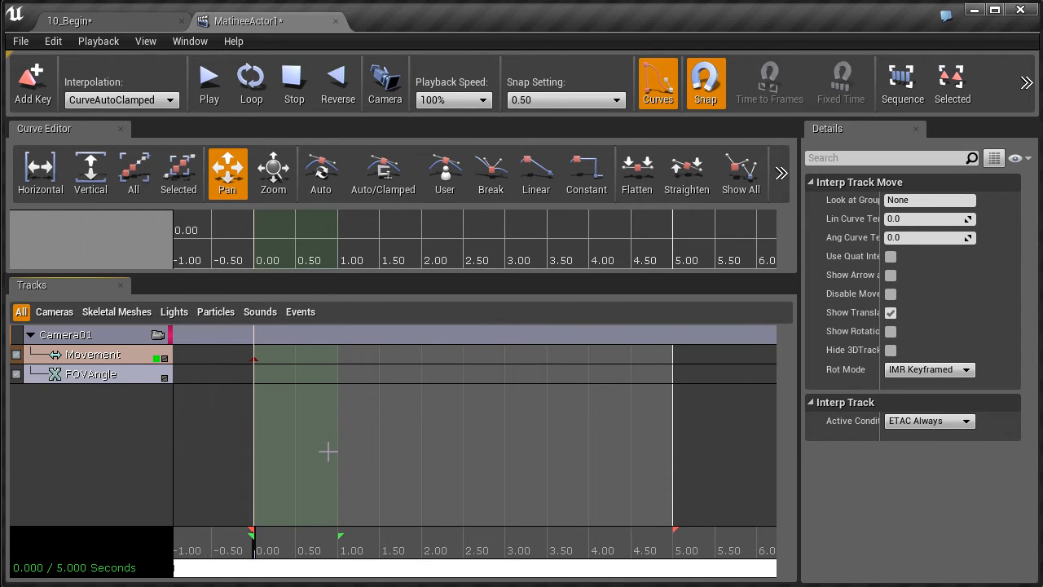
click(252, 360)
scroll(245, 363, up, 1)
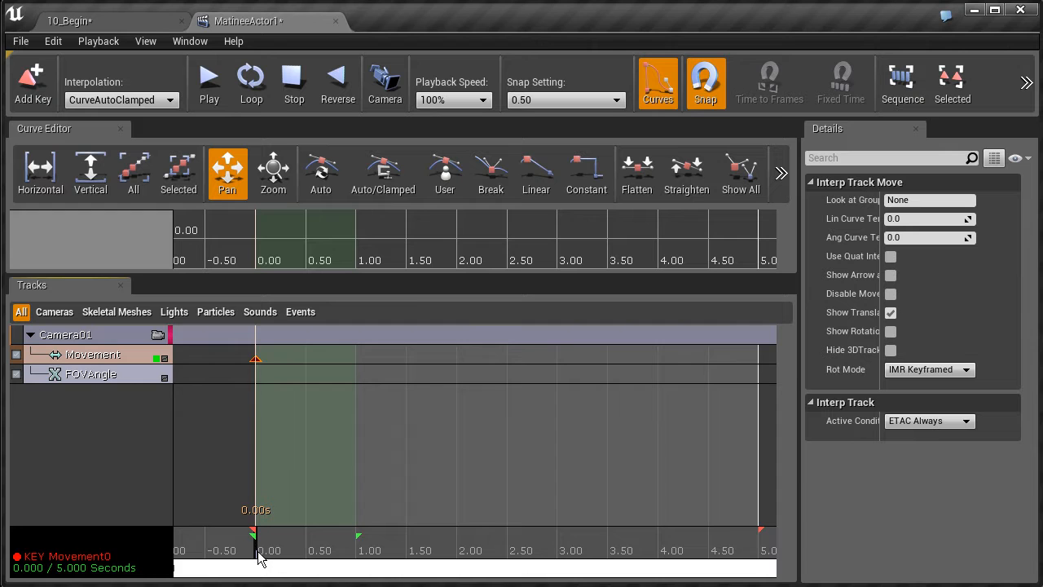
drag(256, 554, 357, 544)
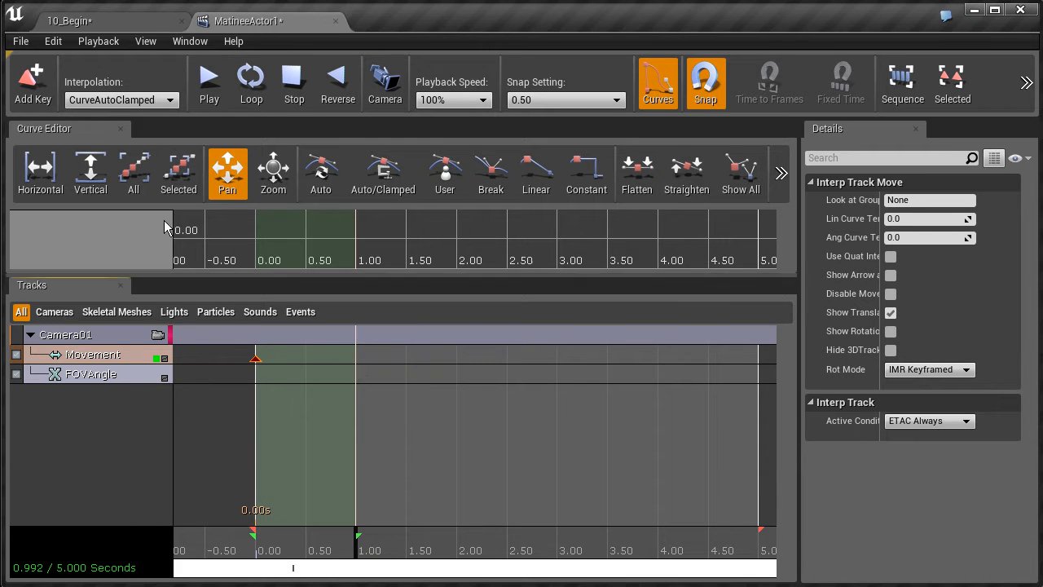
click(33, 82)
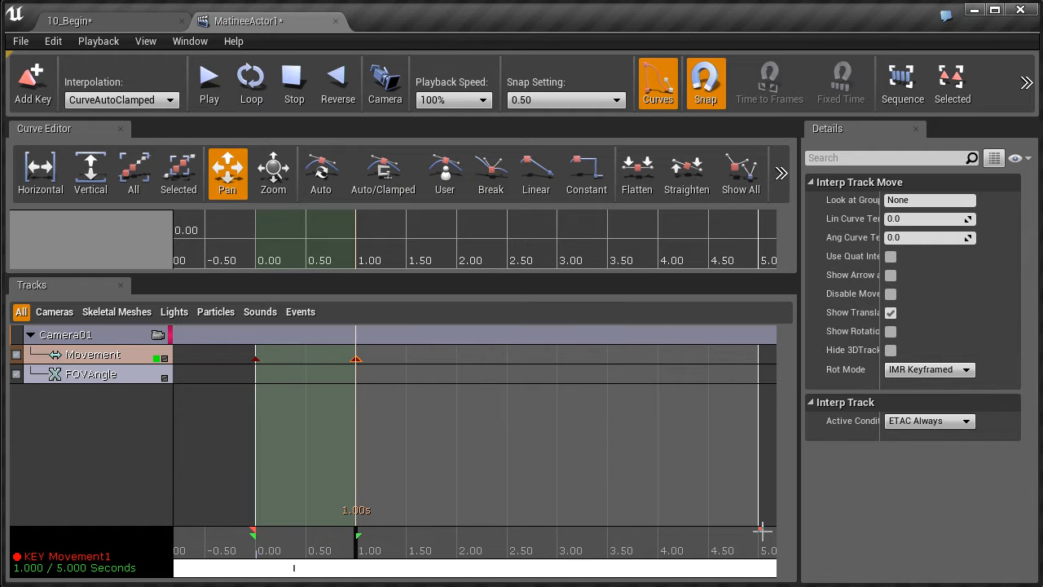
Shorten the Matinee sequence so that it ends at 2.00 seconds
drag(760, 530, 361, 505)
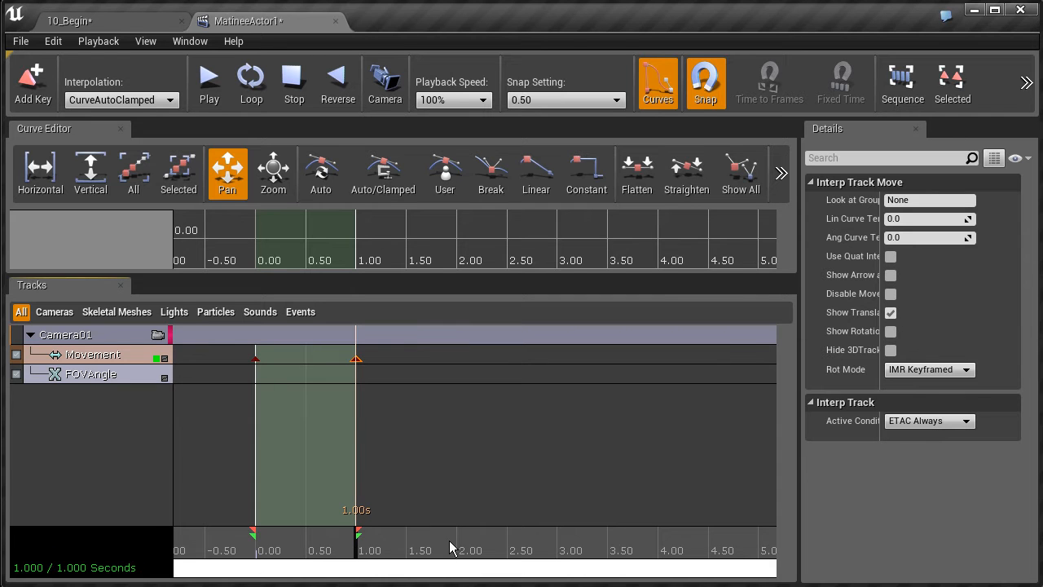
drag(357, 529, 454, 535)
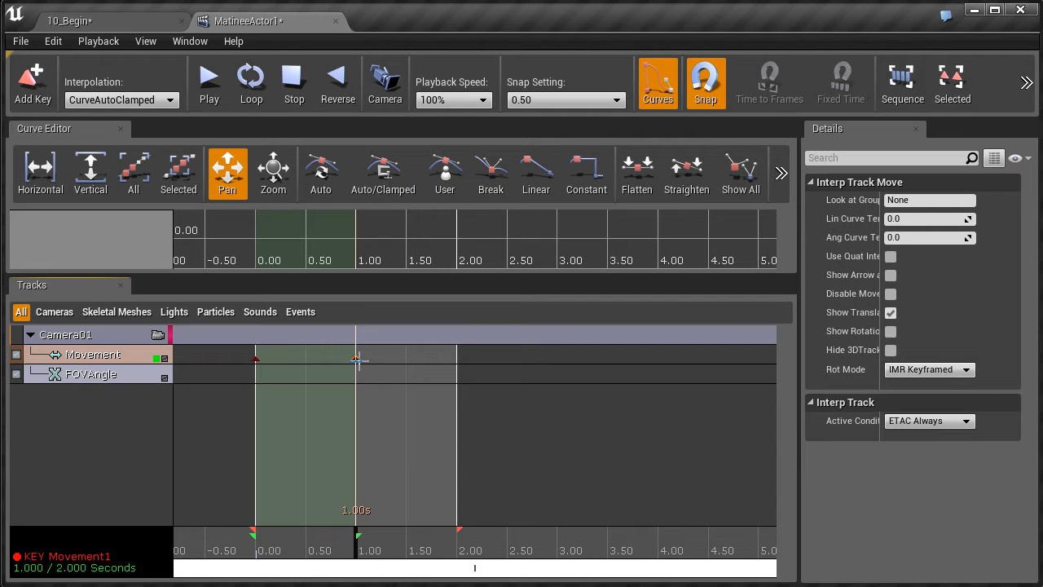
Move the second Movement key to 2.00 s and extend the loop section's end to 2.00 s
mouse_move(358, 359)
ctrl+mouse_down()
mouse_move(384, 366)
mouse_move(359, 361)
ctrl+mouse_up()
mouse_move(376, 367)
ctrl+mouse_down()
mouse_move(456, 357)
mouse_move(340, 363)
mouse_move(377, 368)
ctrl+mouse_up()
ctrl+drag(356, 359, 447, 356)
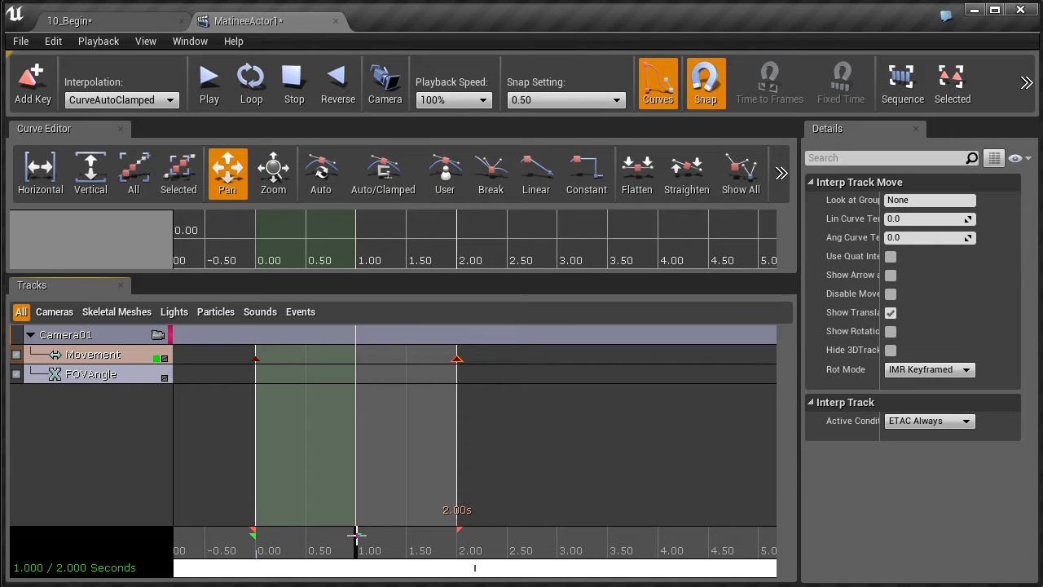
drag(356, 535, 451, 544)
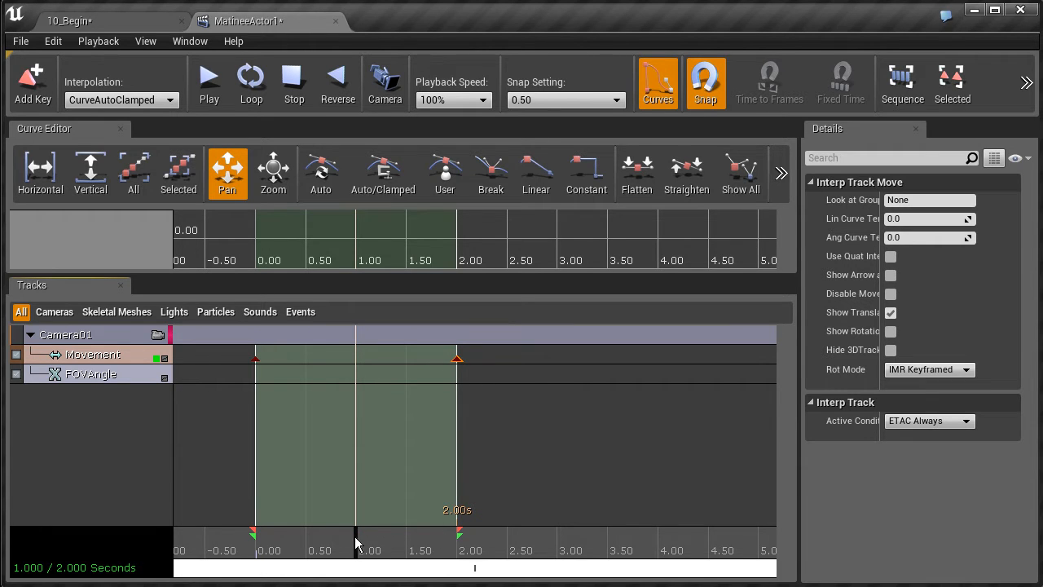
With the 2.00 s Movement key selected, move the camera in the level towards the props, to about X 63.6, Y -88.3, Z 122.5
click(459, 358)
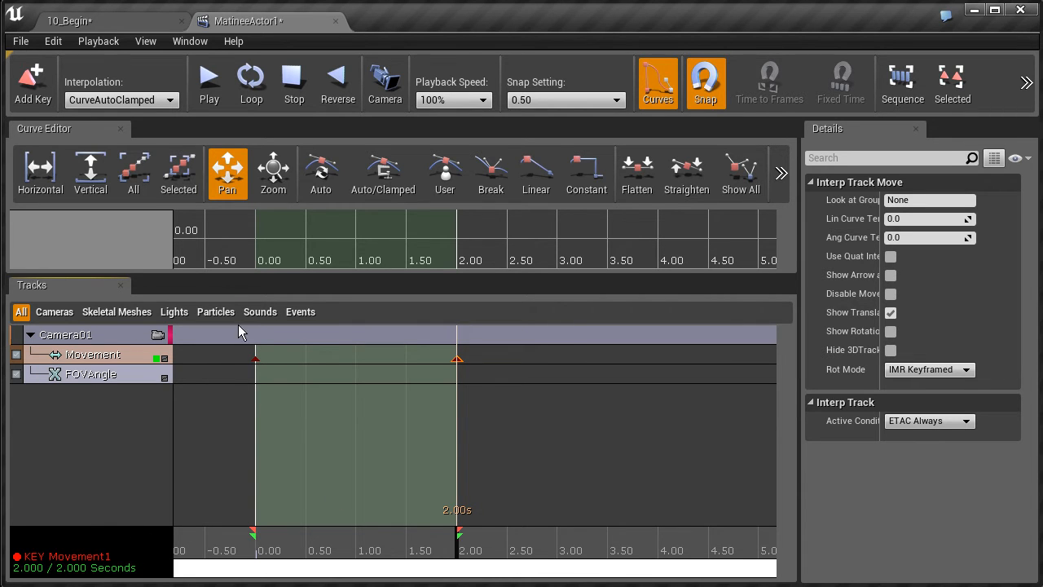
click(110, 24)
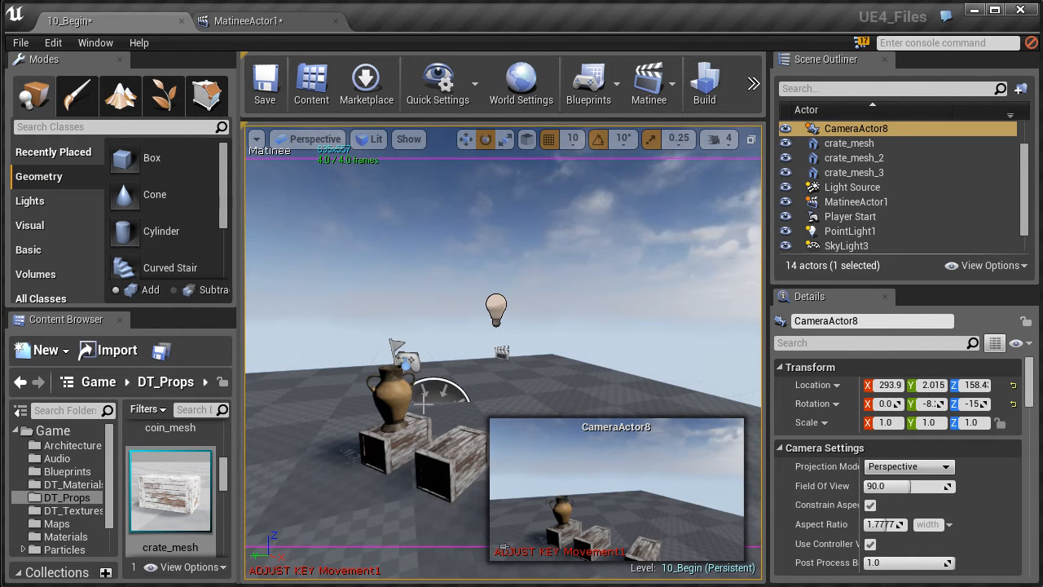
scroll(423, 396, down, 6)
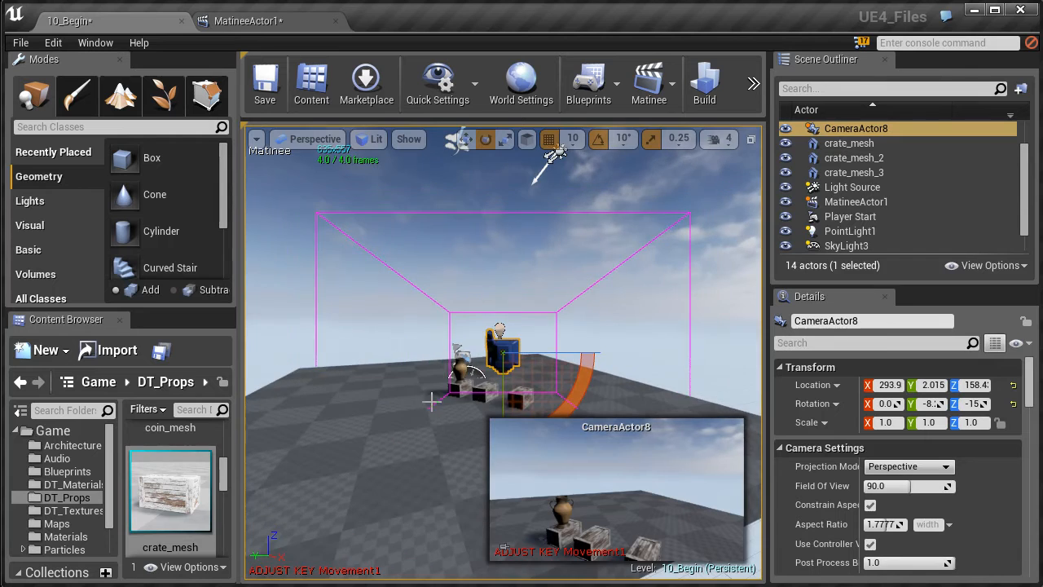
alt+drag(412, 380, 350, 374)
alt+drag(513, 373, 432, 359)
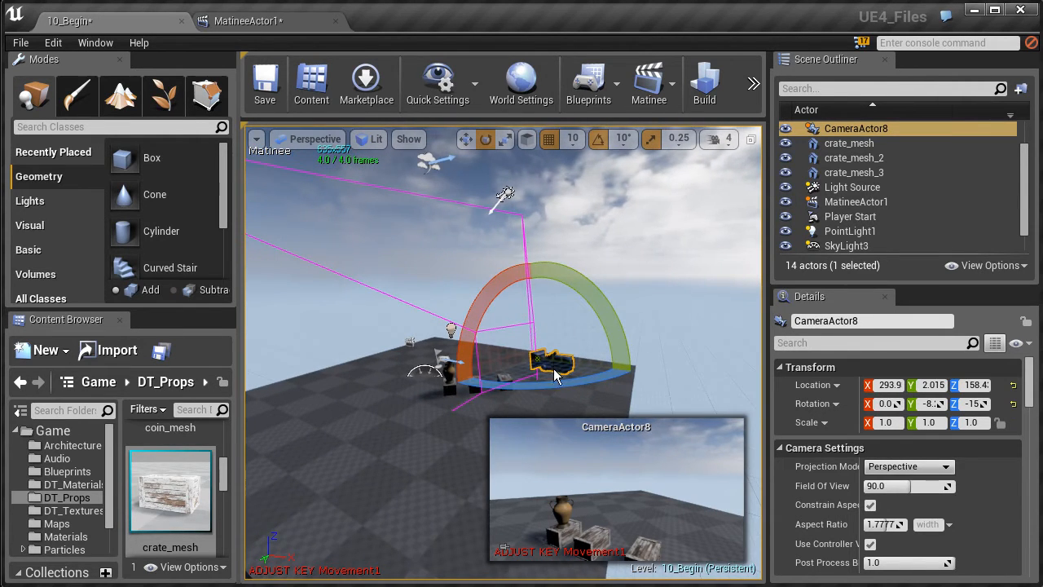
click(466, 140)
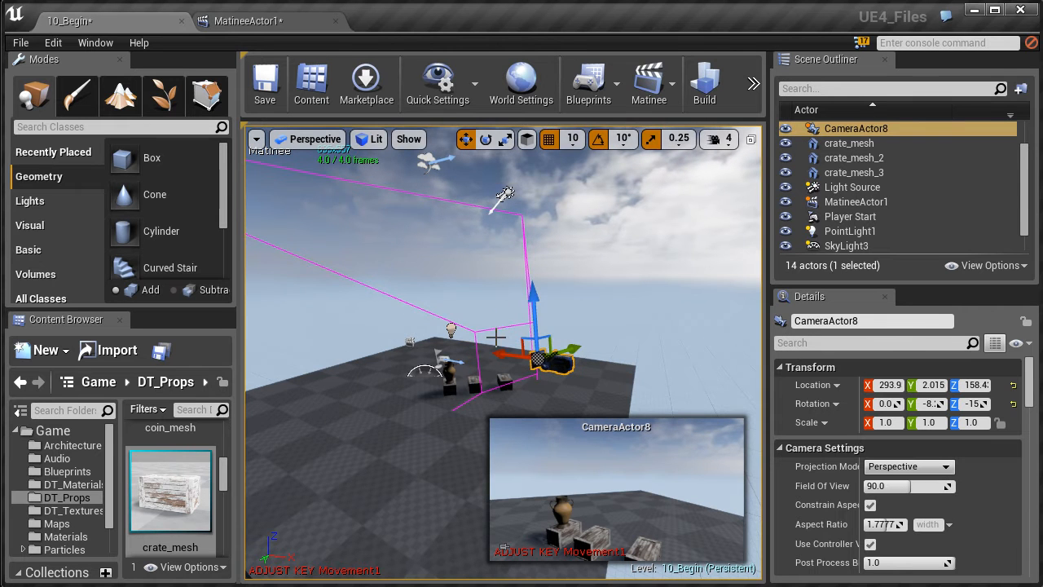
scroll(509, 358, up, 3)
drag(546, 369, 453, 354)
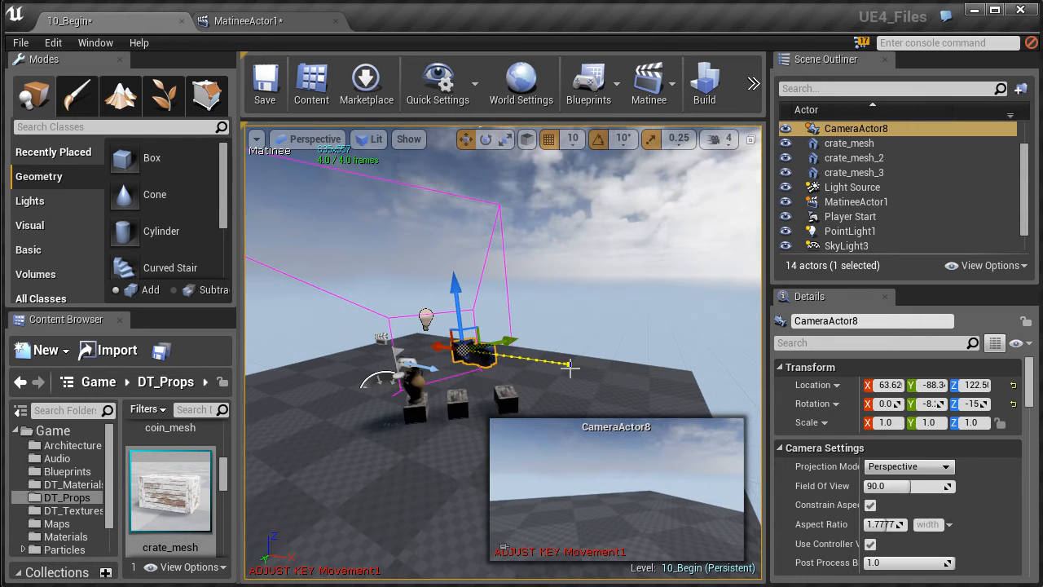
Lower and shift the camera to about X 129.5, Y 34.2, Z 87.4 so that its view frames the vase
scroll(481, 357, up, 5)
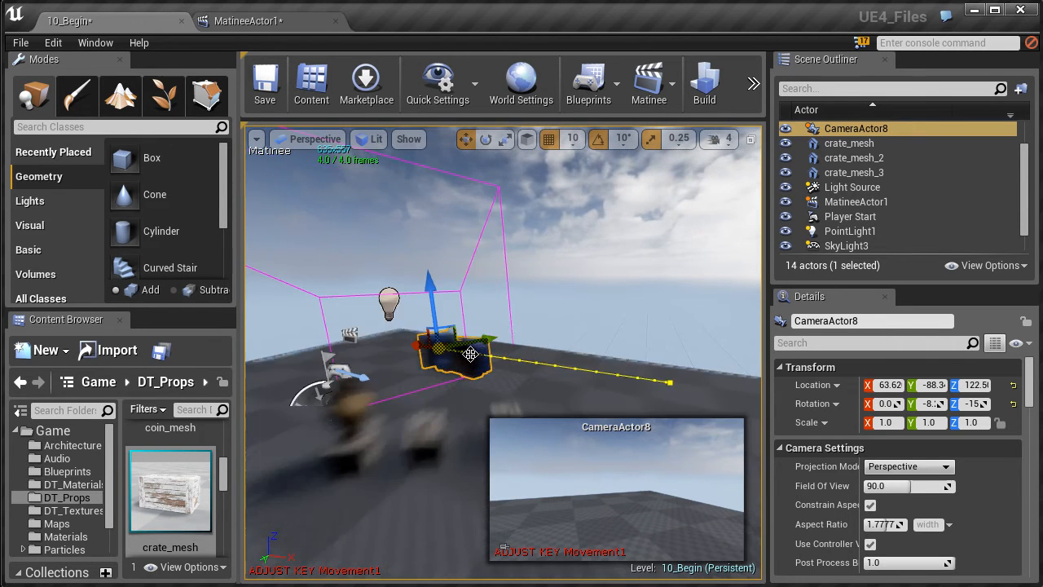
scroll(473, 358, down, 3)
scroll(469, 359, down, 2)
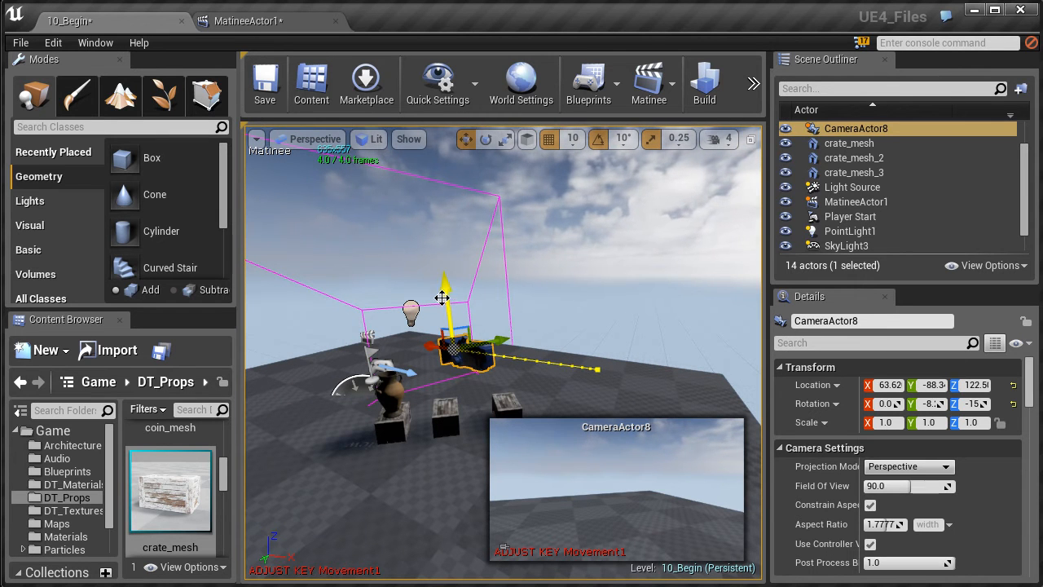
drag(445, 292, 445, 323)
drag(495, 369, 412, 391)
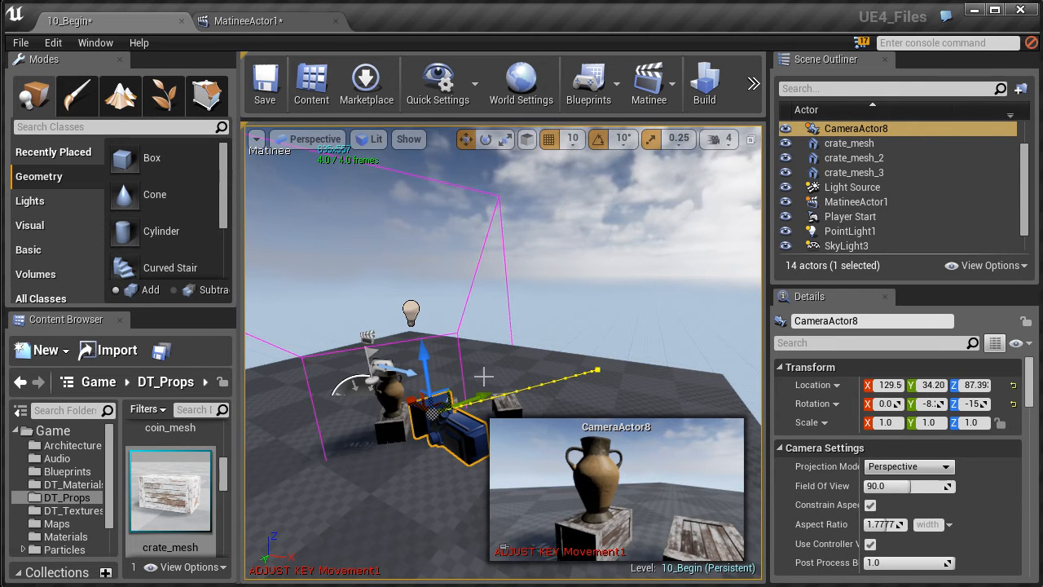
Loop the Matinee section and watch the camera's movement in the level viewport and on the timeline
click(250, 22)
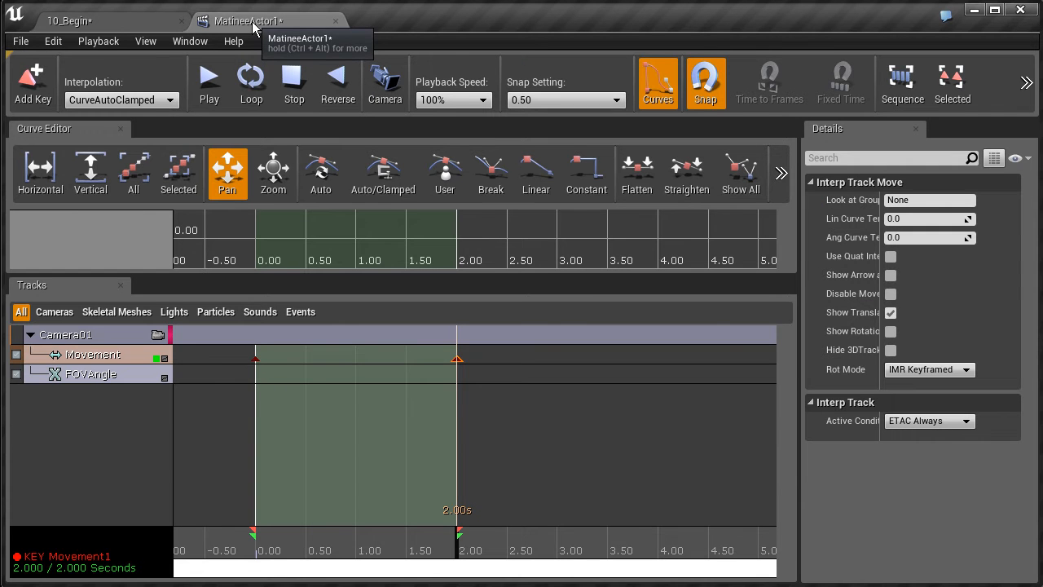
click(251, 82)
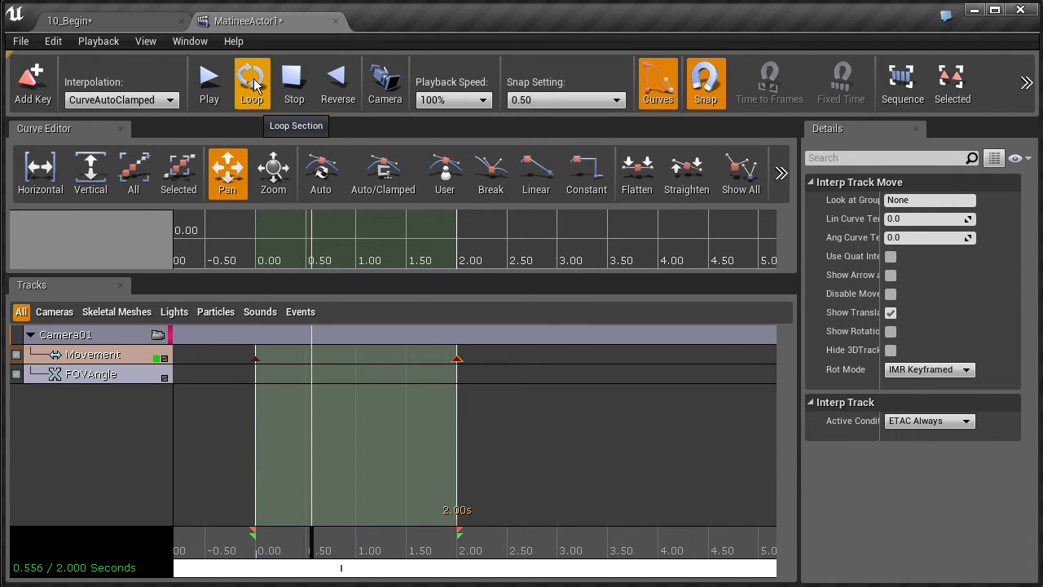
click(123, 22)
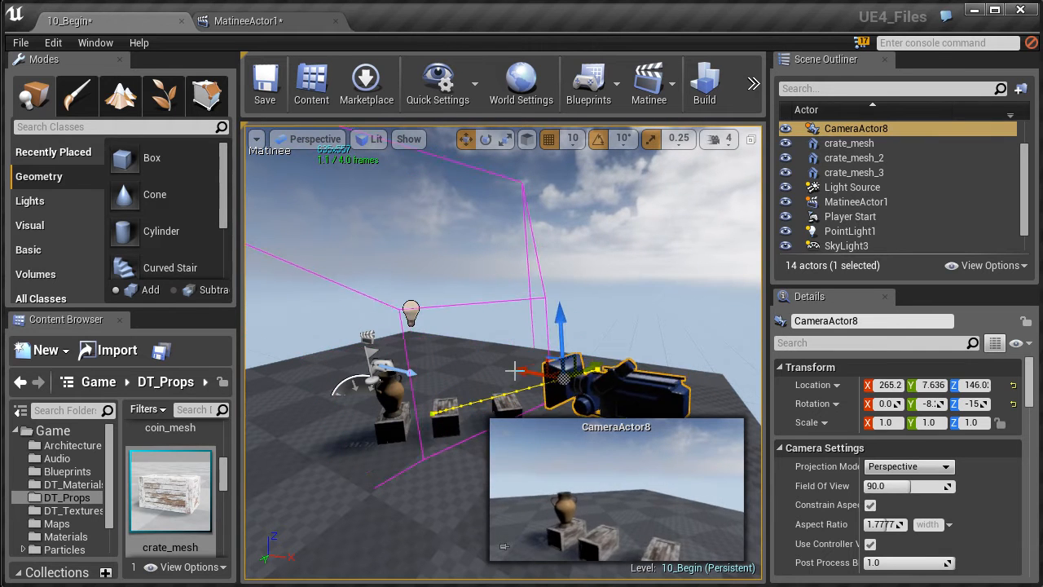
click(269, 20)
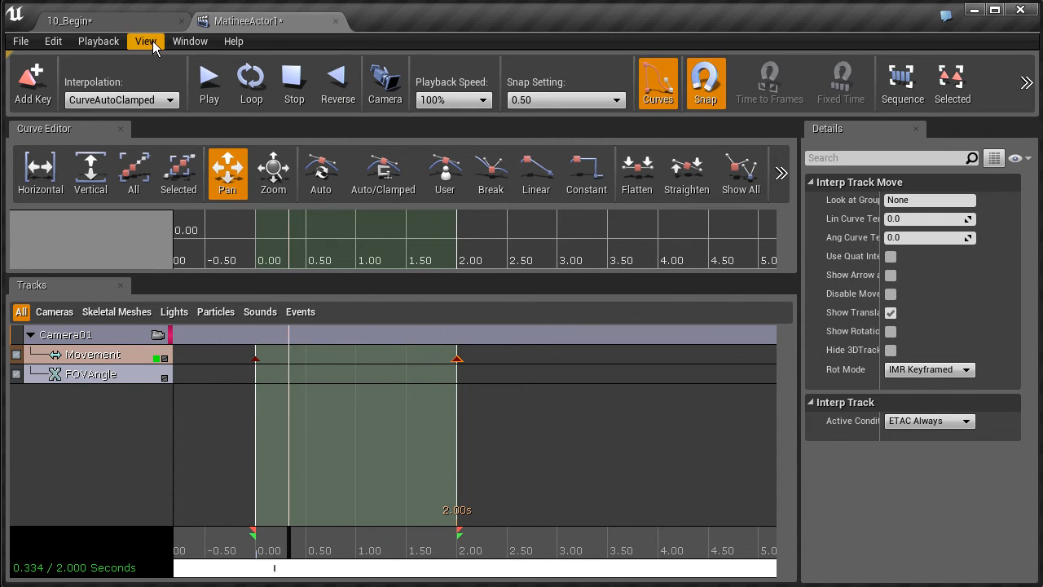
click(126, 23)
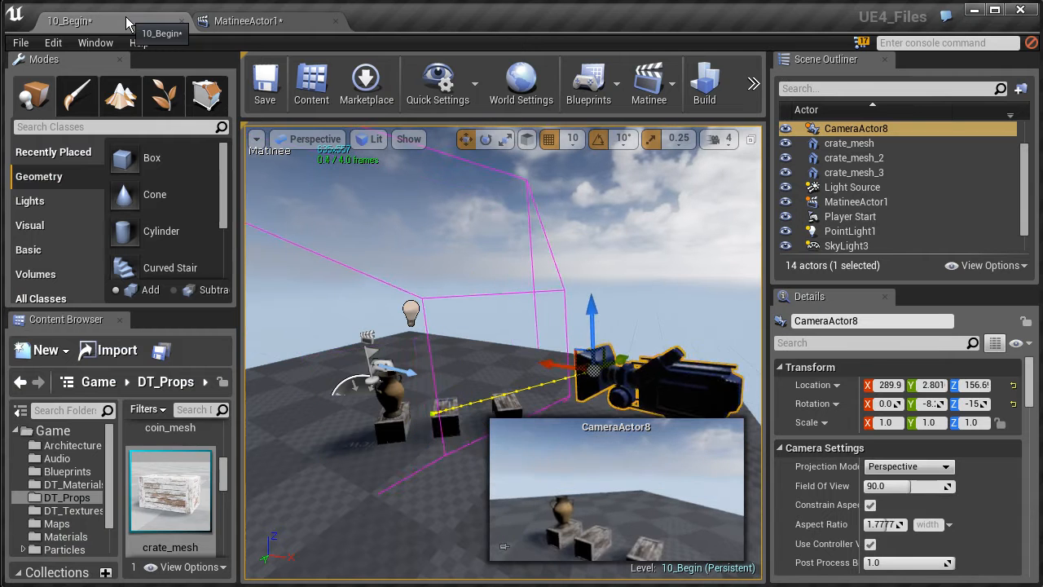